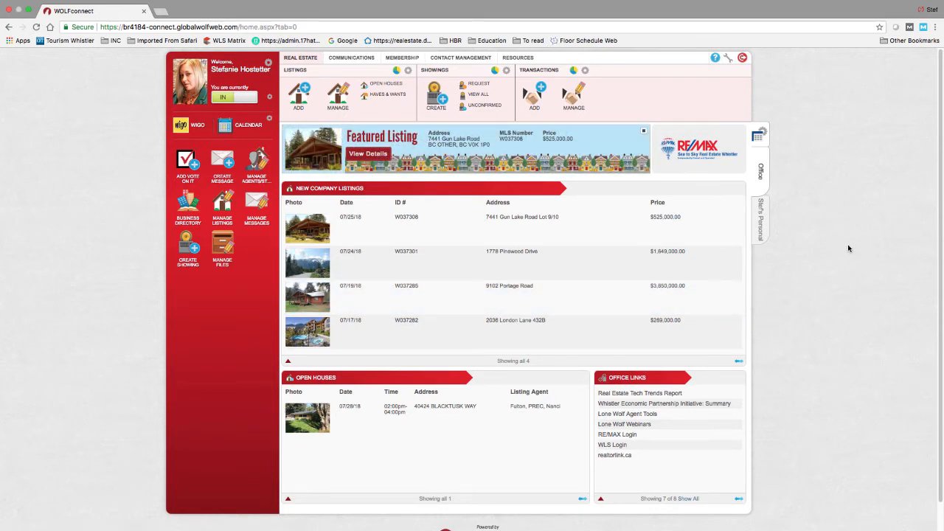
# Step: Create a new message and look over the groups in its recipient selection list
pyautogui.click(342, 56)
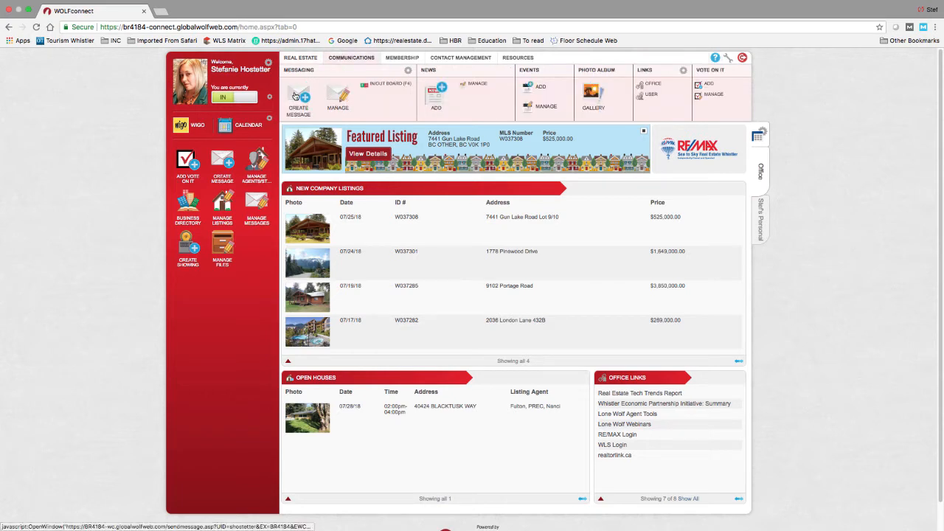
pyautogui.click(295, 95)
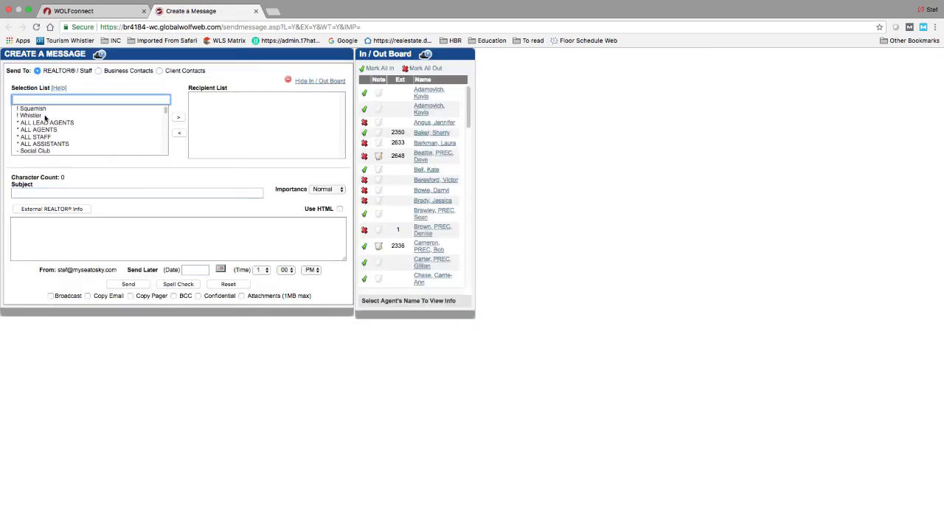
pyautogui.scroll(-3, 52, 138)
pyautogui.scroll(3, 53, 138)
# Step: View the In / Out Board members of the Squamish, Whistler, ALL STAFF, ALL LEAD AGENTS and ALL AGENTS groups
pyautogui.click(30, 110)
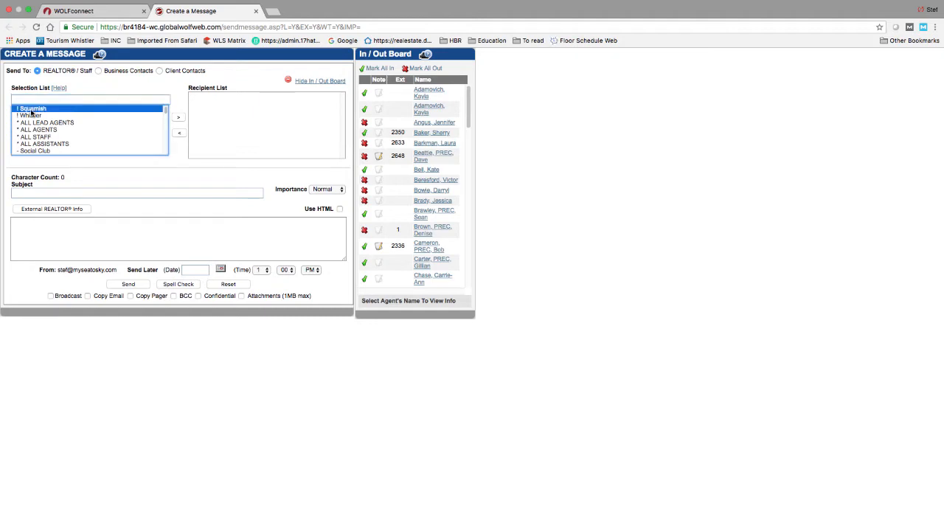
pyautogui.click(31, 115)
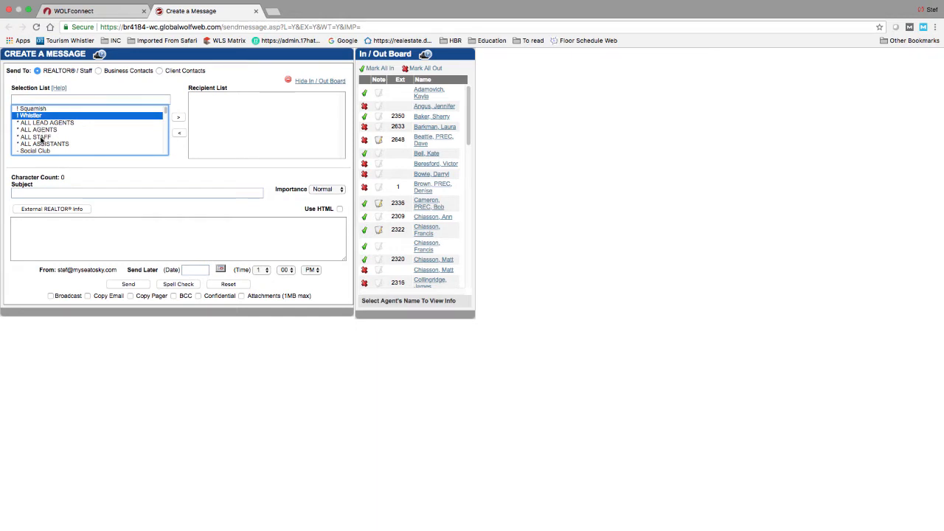
pyautogui.click(42, 139)
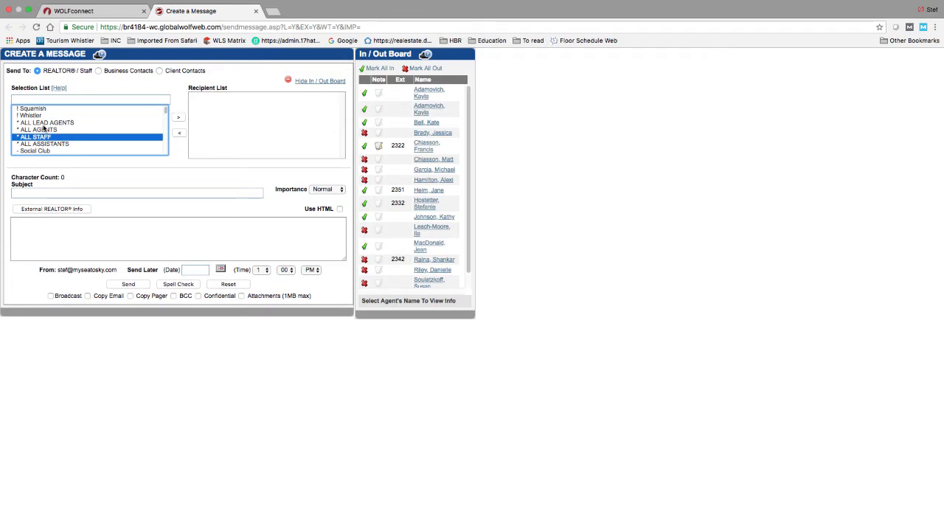
pyautogui.click(42, 124)
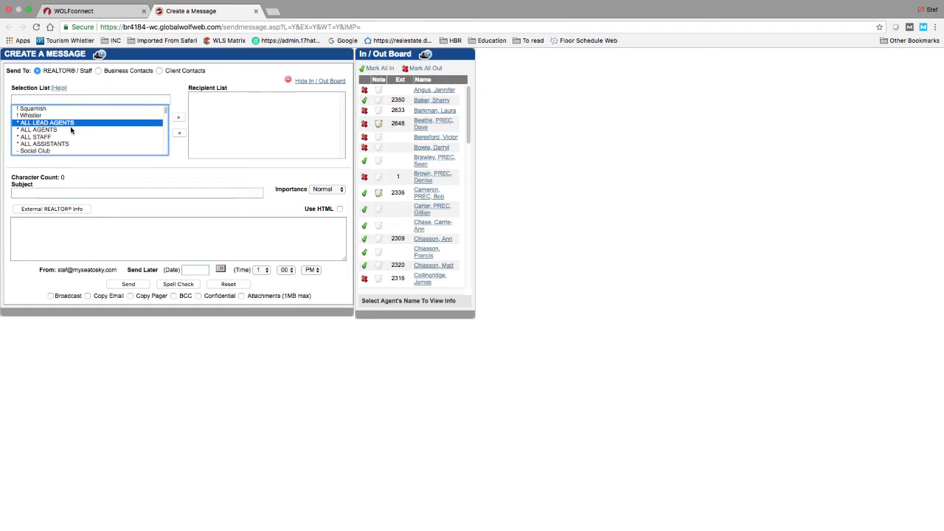
pyautogui.click(55, 129)
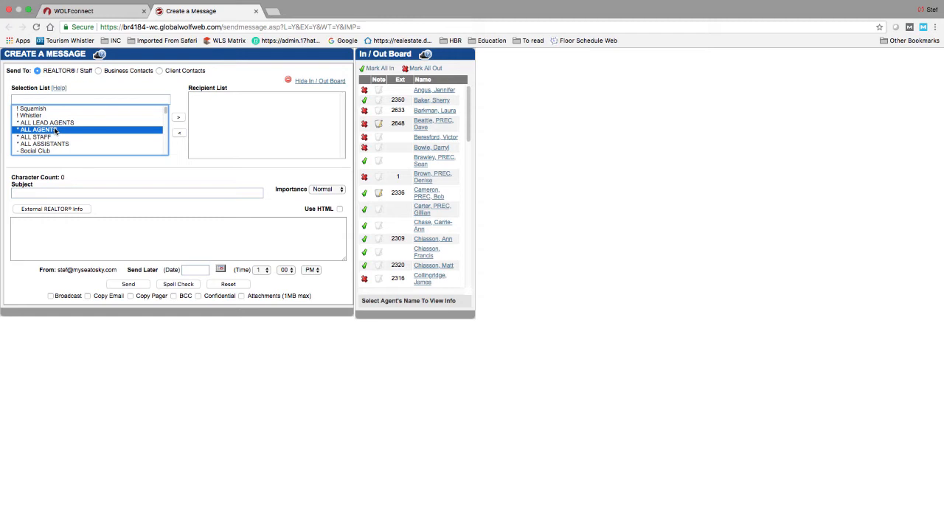
pyautogui.click(35, 109)
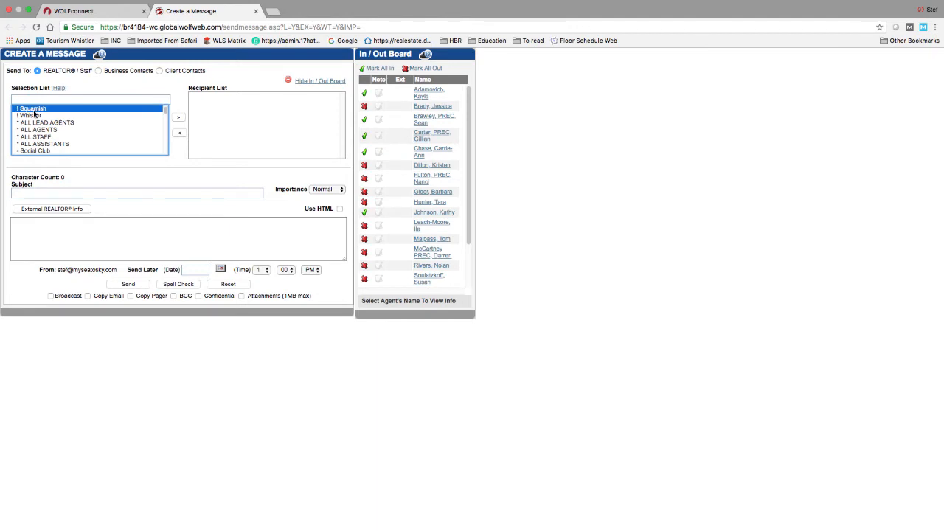
pyautogui.click(35, 116)
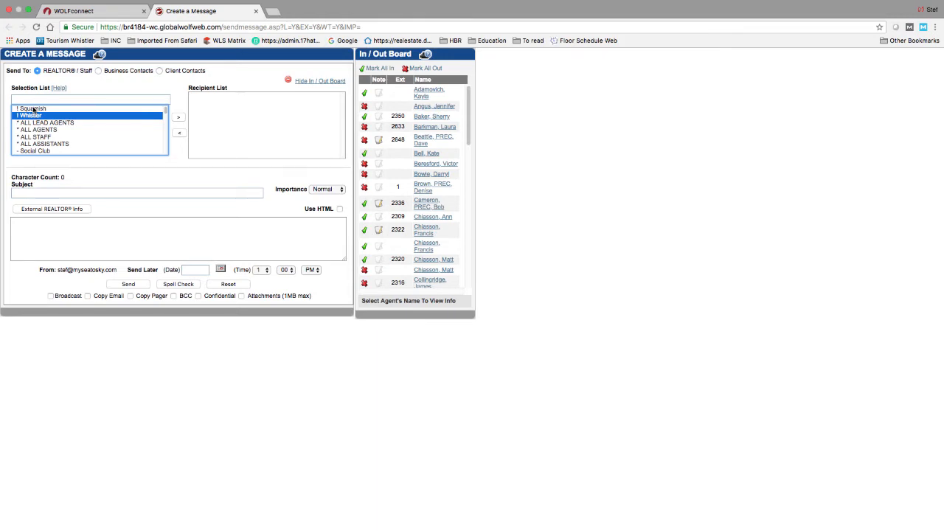
pyautogui.click(32, 110)
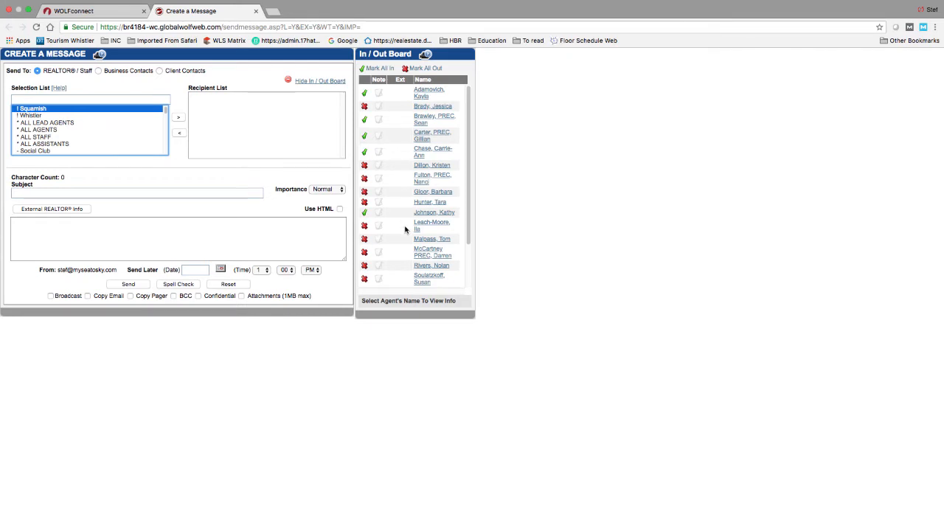
pyautogui.scroll(-3, 404, 230)
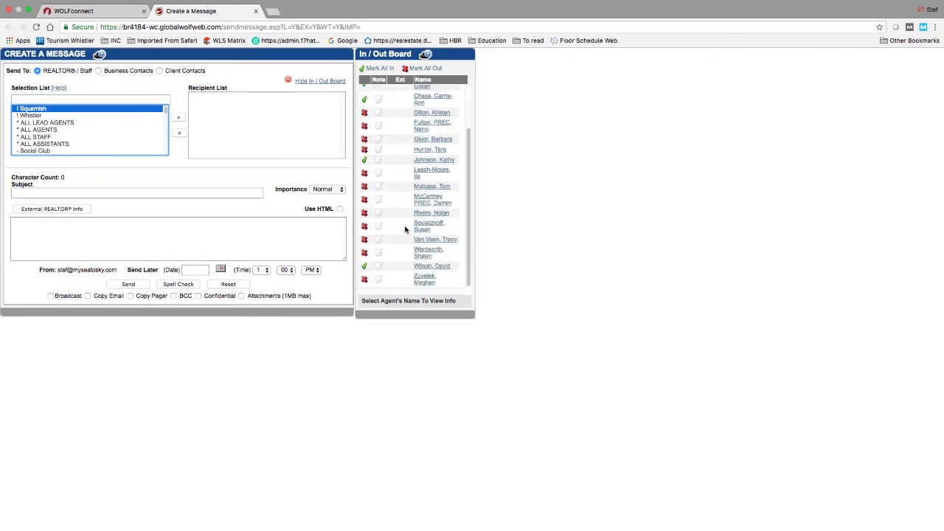
pyautogui.scroll(3, 399, 238)
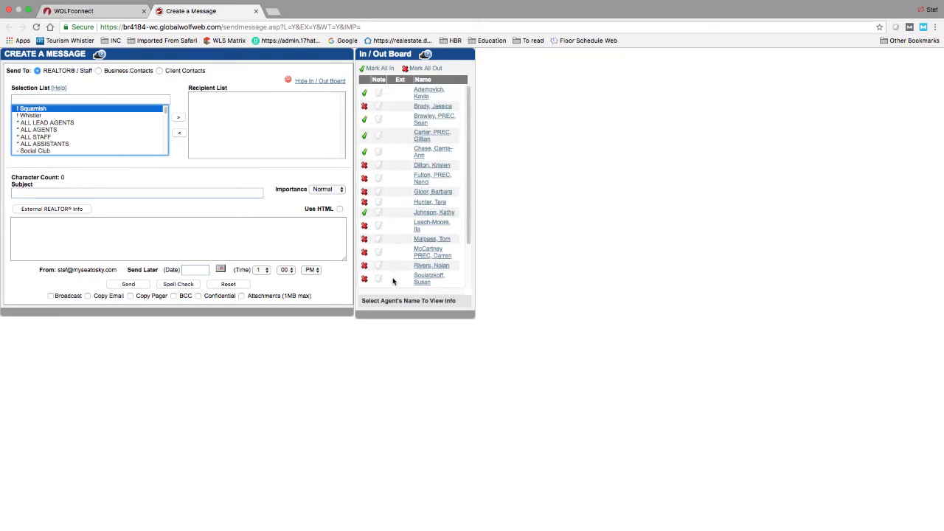
# Step: Review the Whistler group's members and add the Whistler and Squamish groups to the recipient list
pyautogui.click(37, 116)
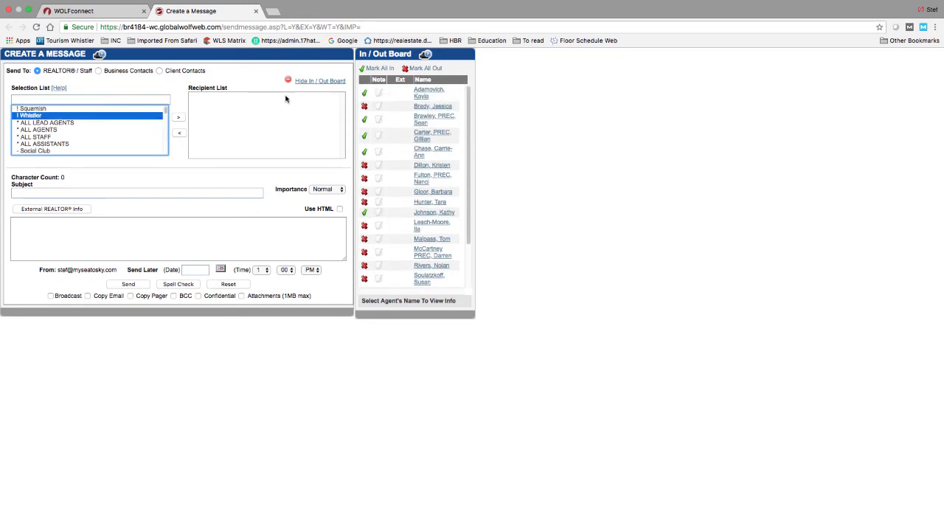
pyautogui.scroll(-1, 401, 146)
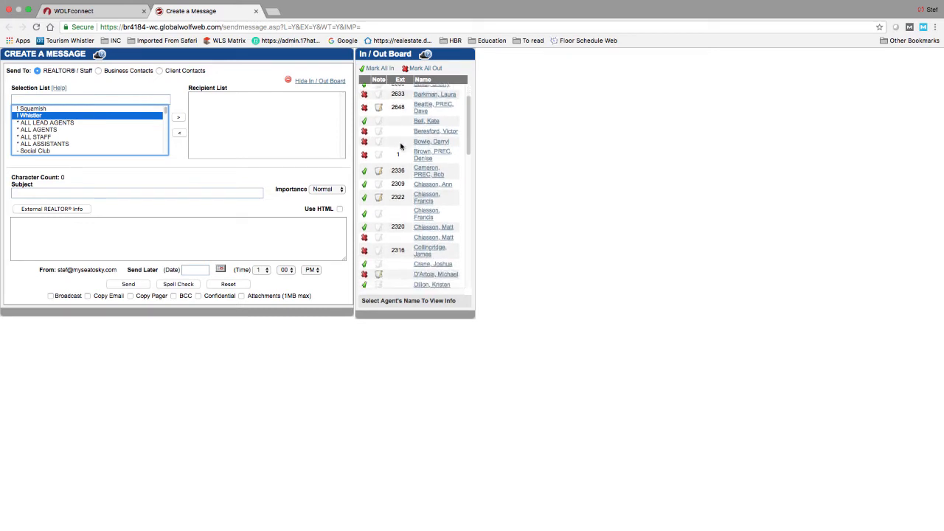
pyautogui.scroll(-5, 400, 145)
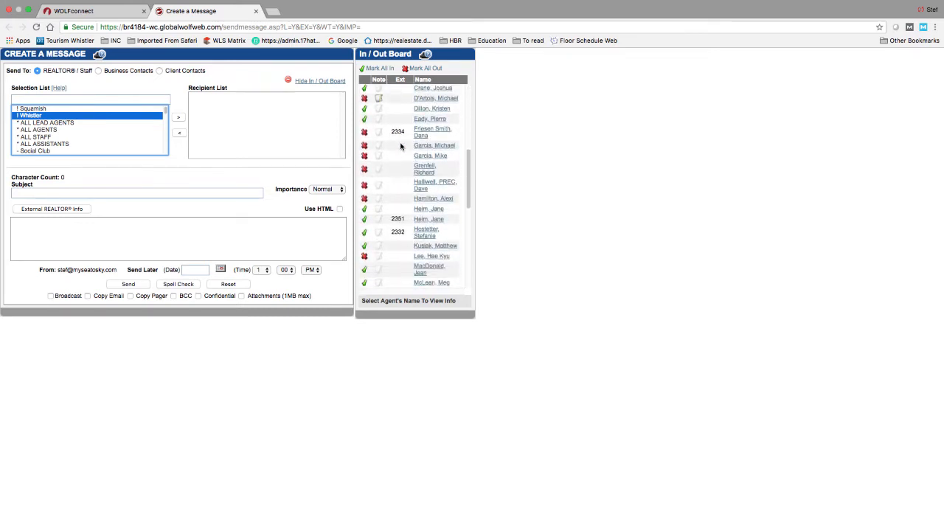
pyautogui.scroll(-5, 400, 146)
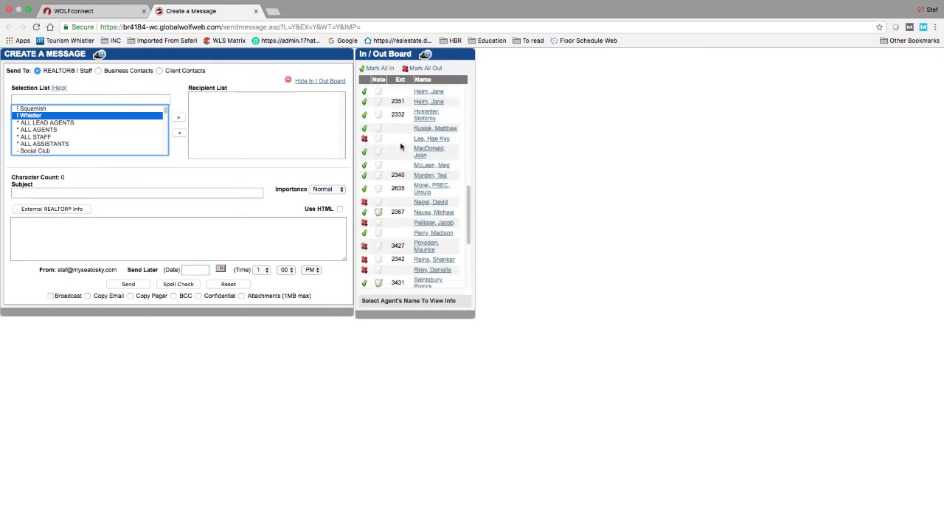
pyautogui.scroll(-5, 401, 146)
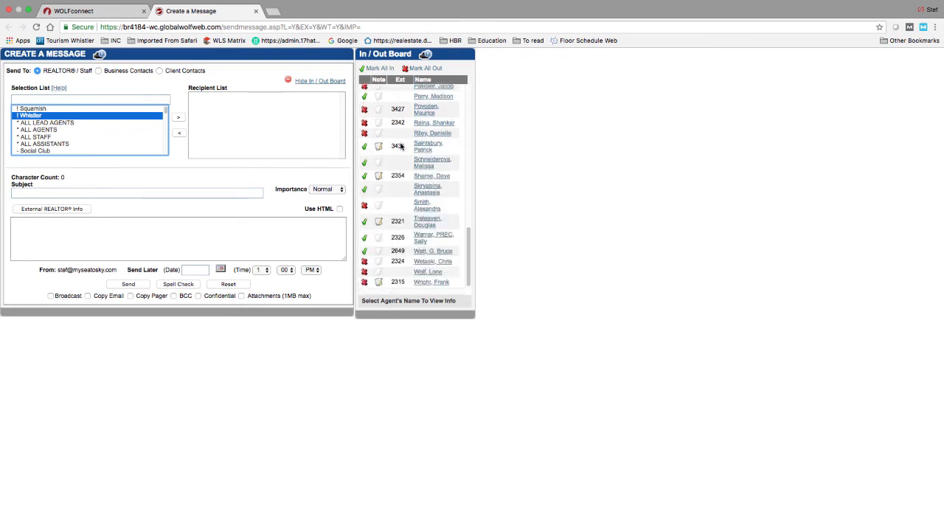
pyautogui.scroll(15, 400, 146)
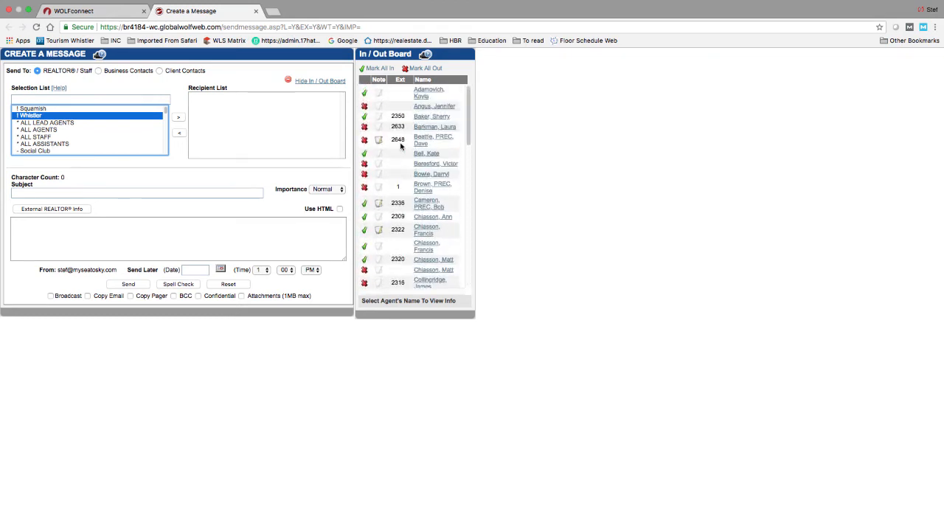
pyautogui.click(179, 119)
pyautogui.click(122, 108)
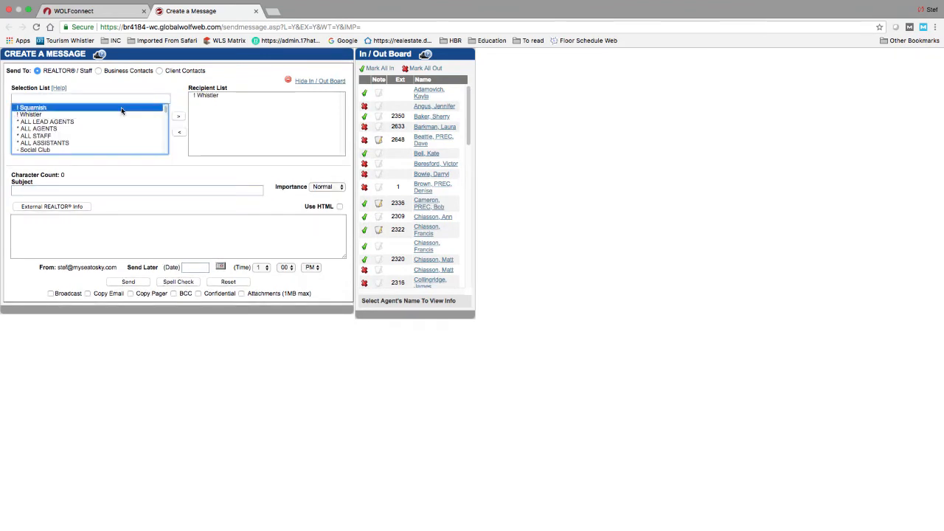
pyautogui.click(180, 119)
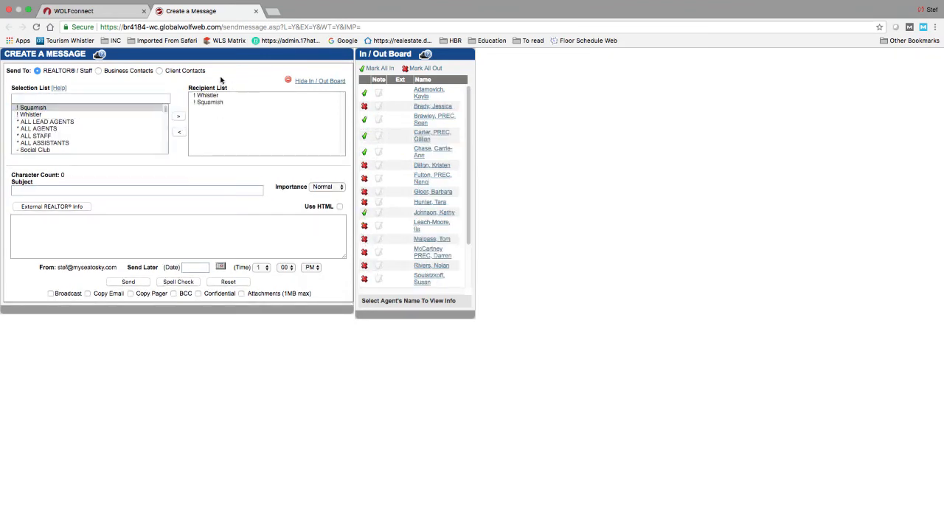
pyautogui.click(79, 110)
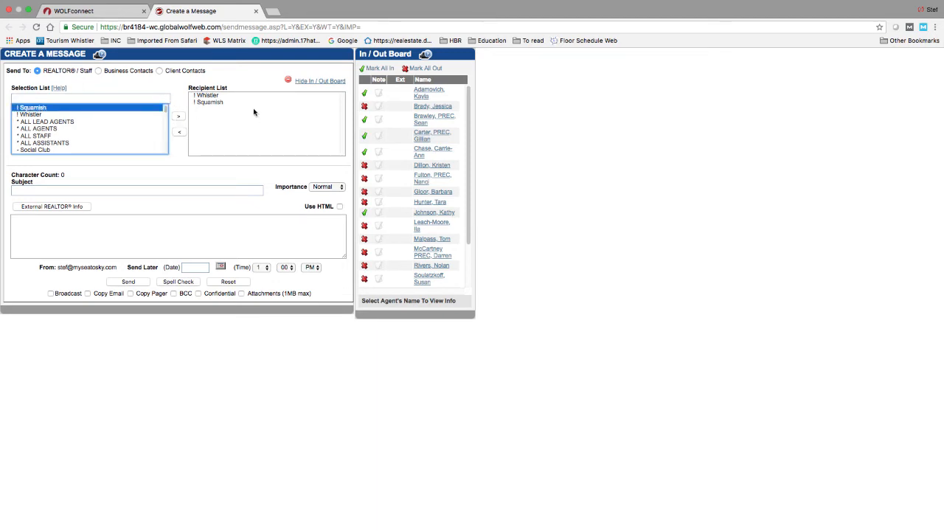
pyautogui.click(199, 102)
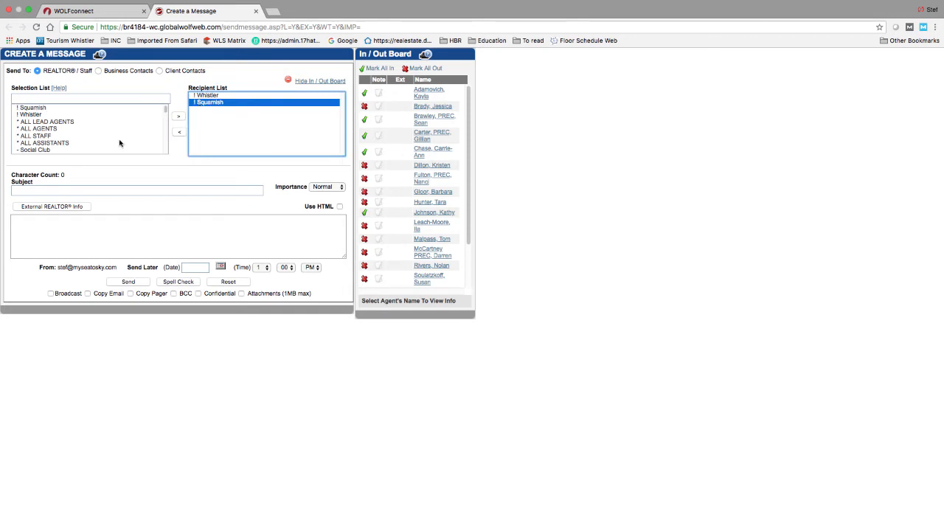
# Step: Browse the individual agents, filter the selection list by one agent's first name, and select the matching Whistler agent
pyautogui.scroll(-10, 119, 143)
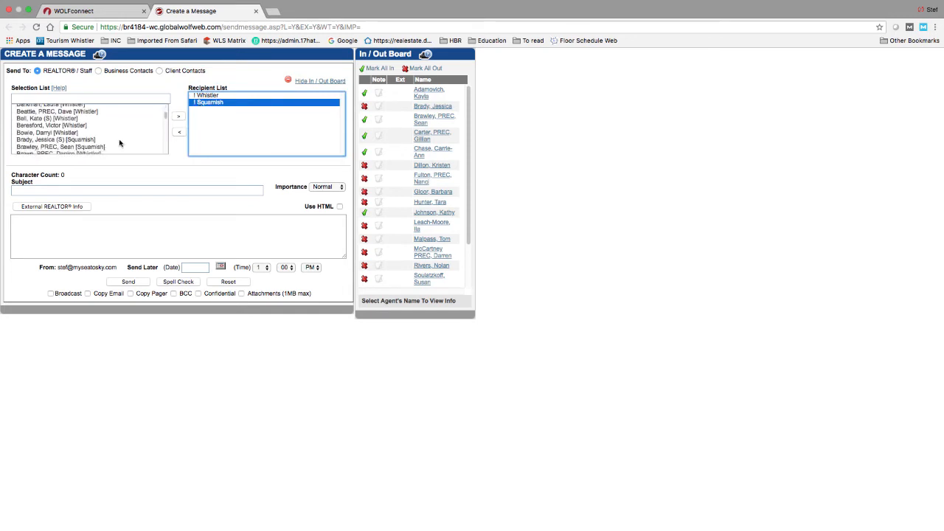
pyautogui.scroll(-10, 119, 143)
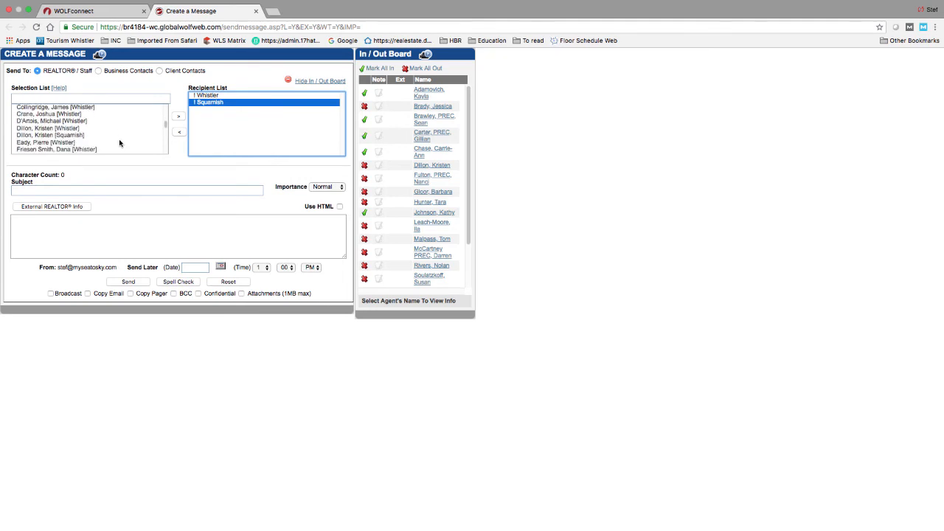
pyautogui.scroll(-10, 119, 143)
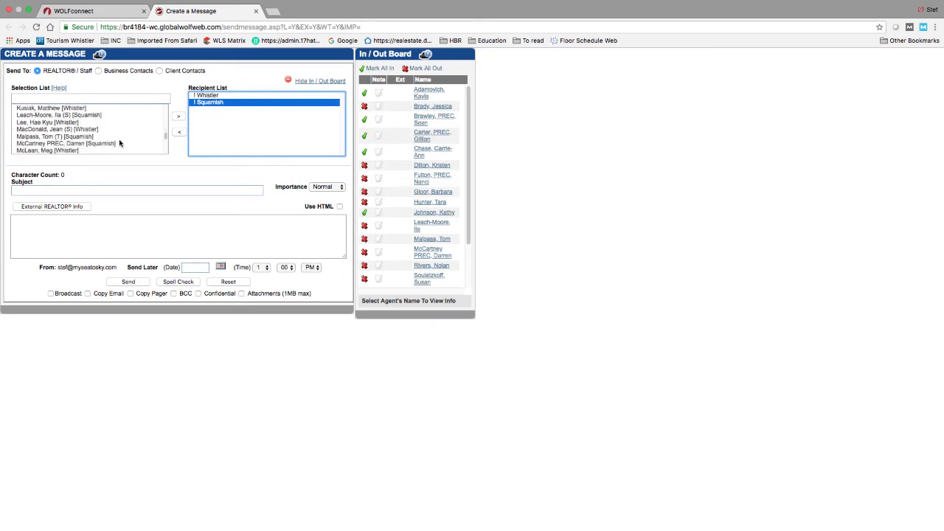
pyautogui.scroll(-10, 120, 143)
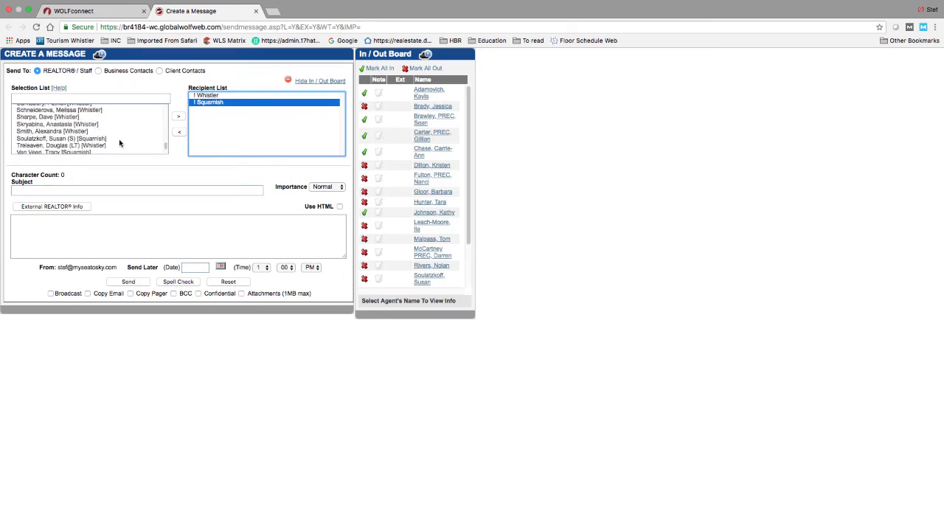
pyautogui.scroll(10, 120, 143)
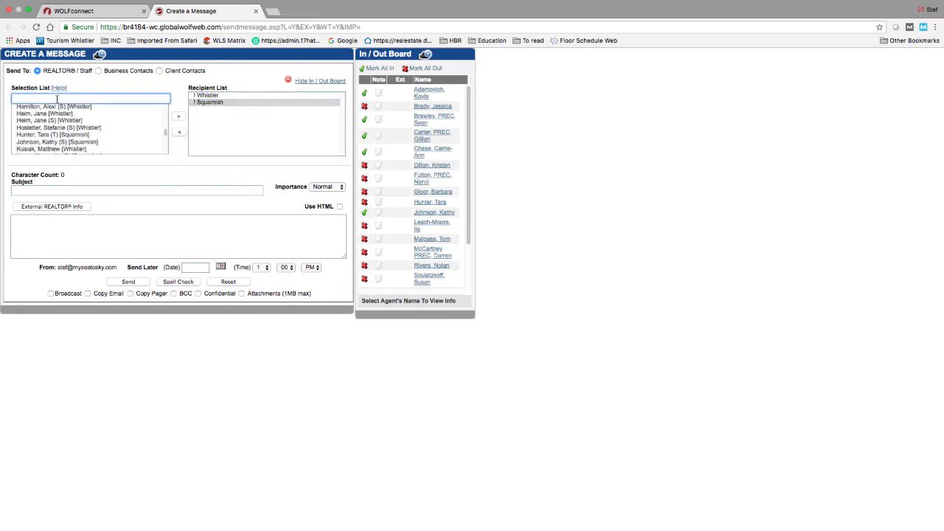
pyautogui.write('denise')
pyautogui.click(33, 107)
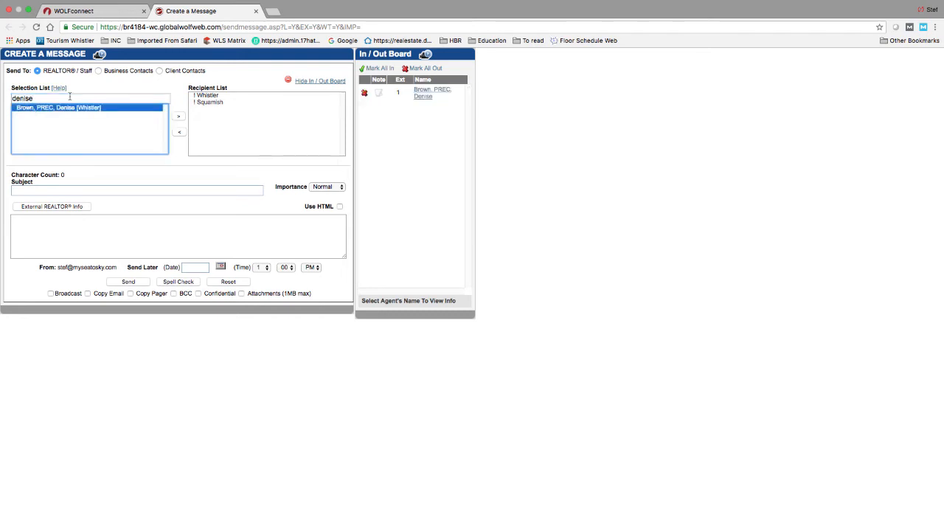
# Step: Remove the Squamish and Whistler groups from the recipient list
pyautogui.click(208, 103)
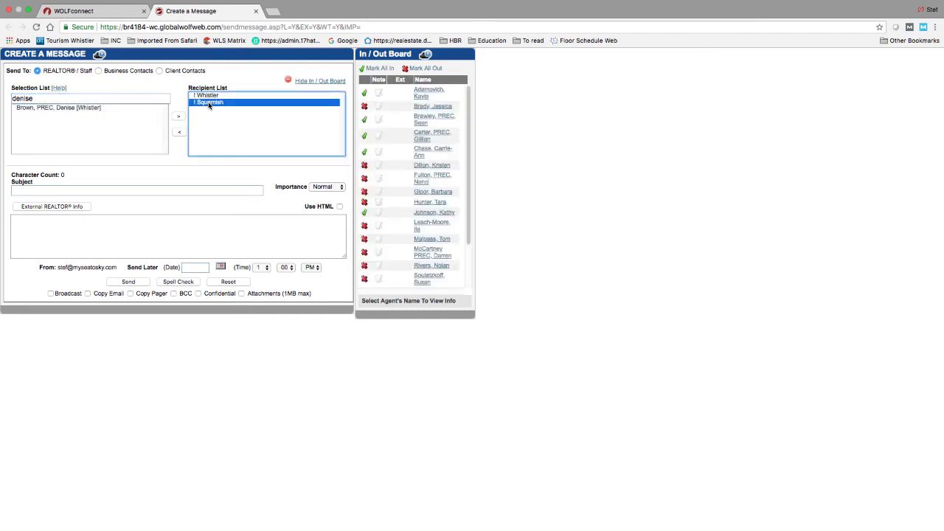
pyautogui.click(179, 132)
pyautogui.click(199, 95)
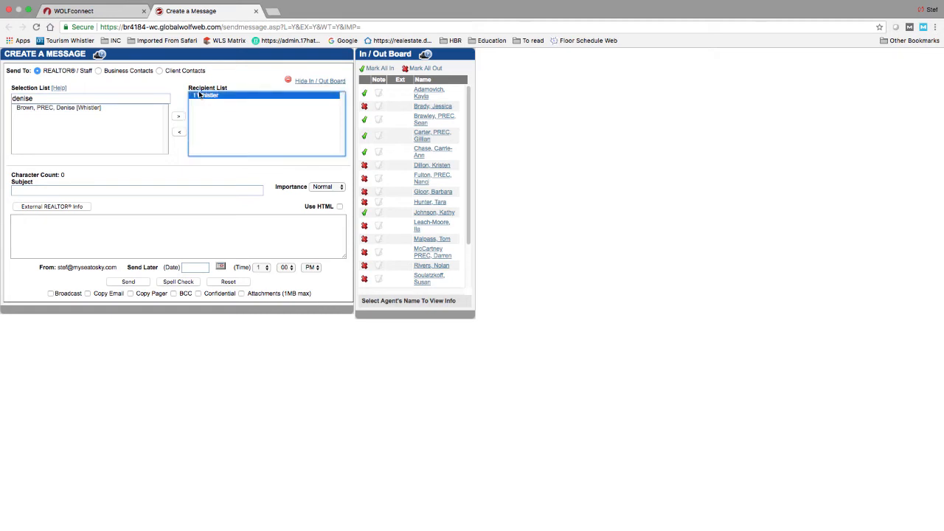
pyautogui.click(179, 132)
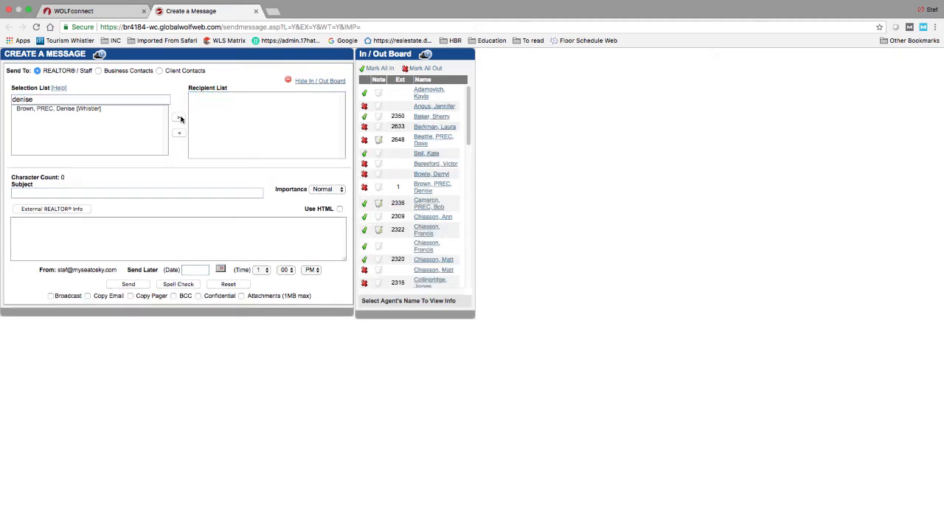
# Step: Add the filtered agent to the recipient list, and find a second Whistler agent by first name and add that agent too
pyautogui.click(95, 109)
pyautogui.click(178, 118)
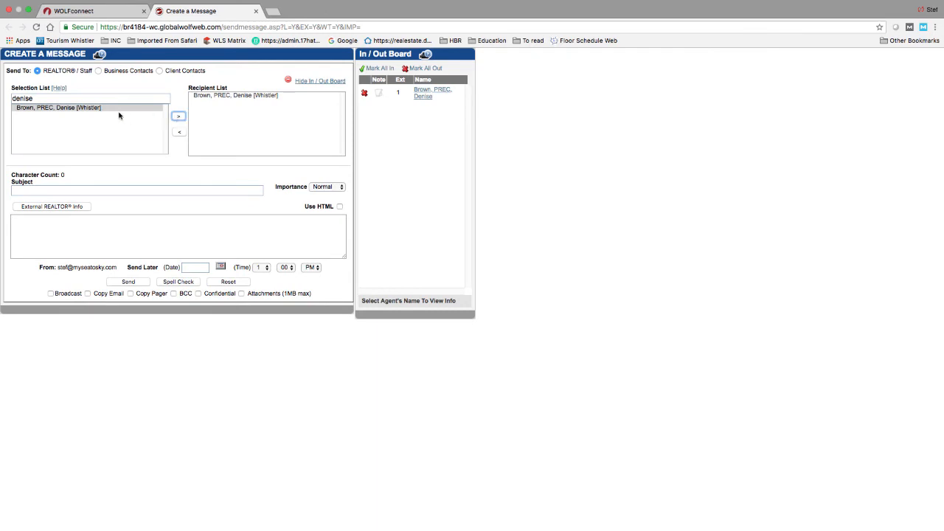
pyautogui.doubleClick(85, 98)
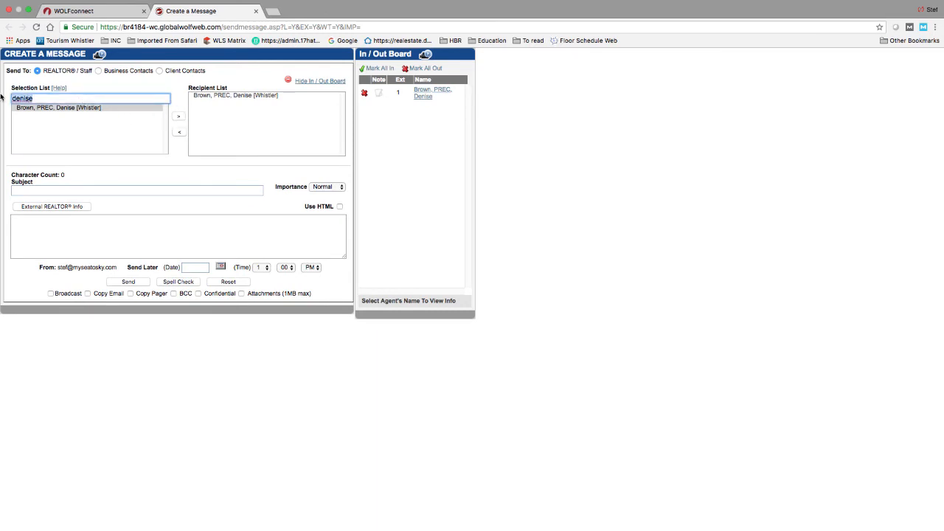
pyautogui.write('dana')
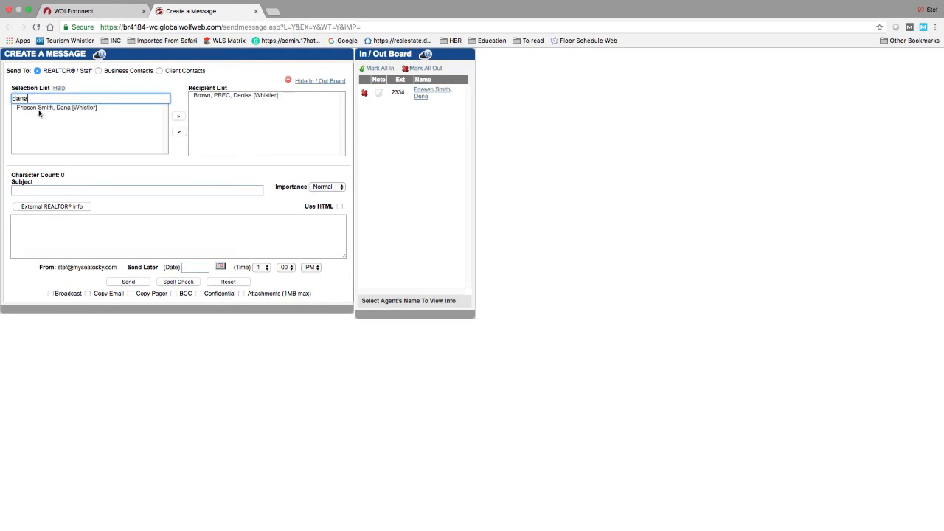
pyautogui.click(41, 108)
pyautogui.click(179, 116)
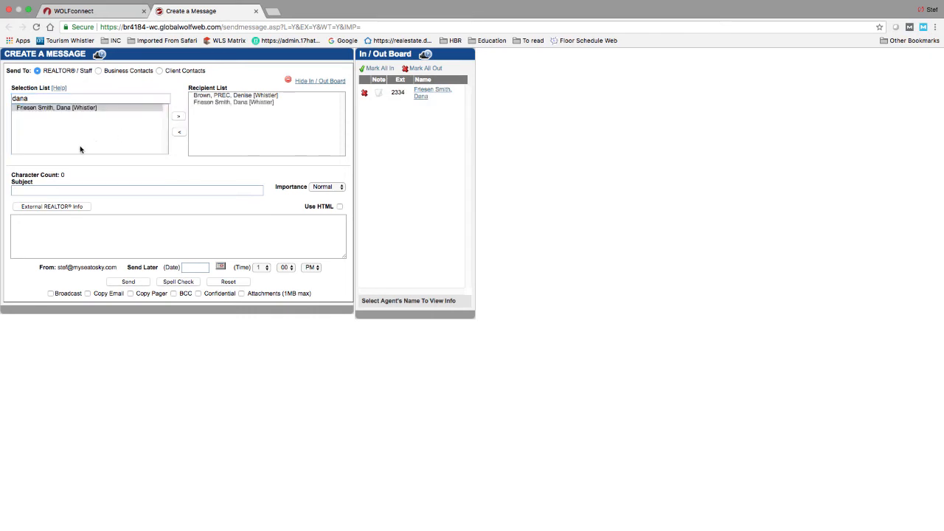
# Step: Filter the selection list by a third Whistler agent's first name, and add the matching agent to the recipient list
pyautogui.doubleClick(44, 98)
pyautogui.write('doug')
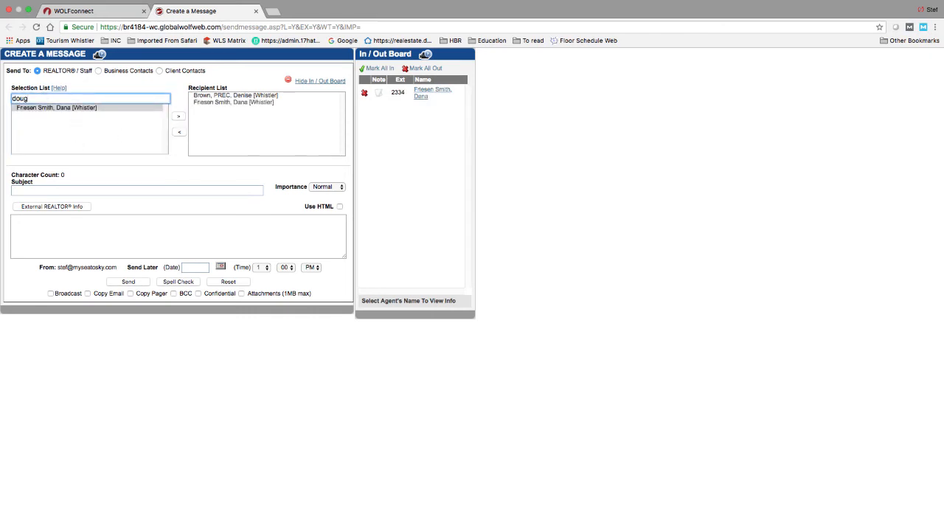
pyautogui.click(79, 107)
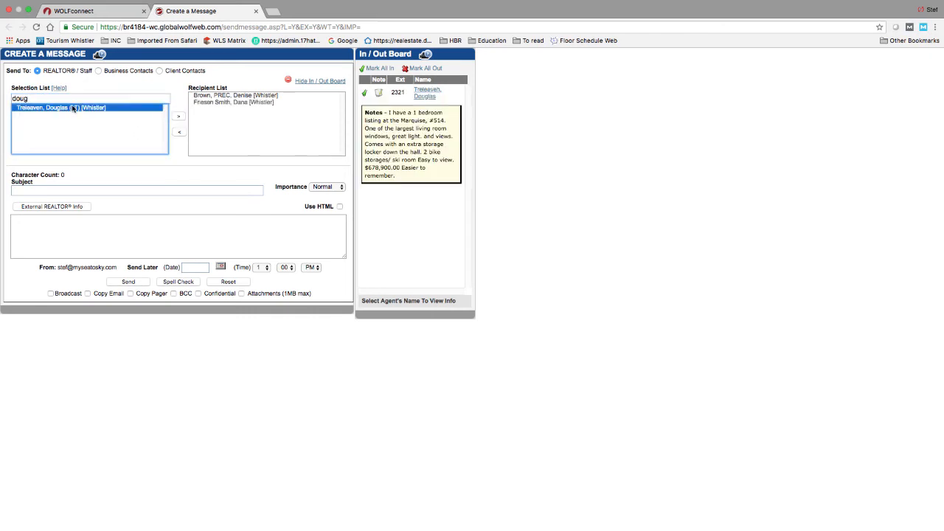
pyautogui.click(178, 117)
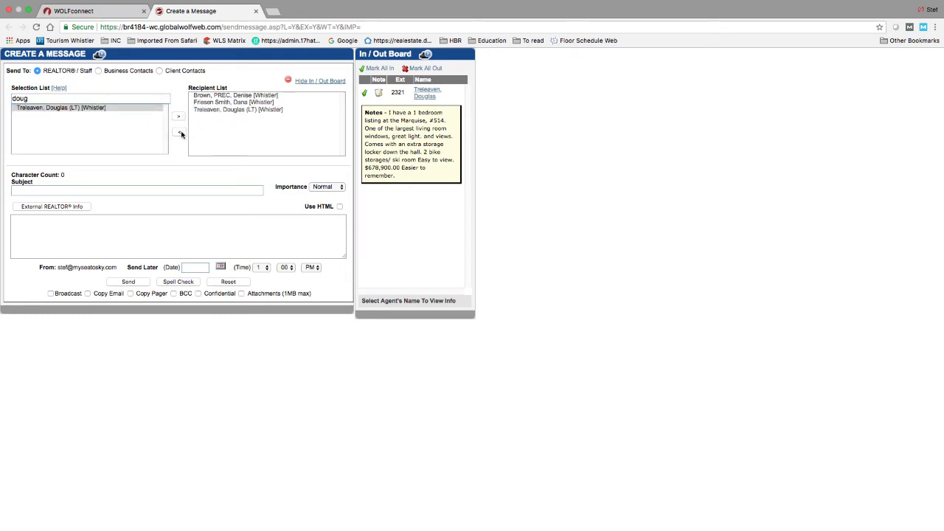
# Step: Remove all three individual Whistler agents from the recipient list
pyautogui.click(199, 97)
pyautogui.click(198, 96)
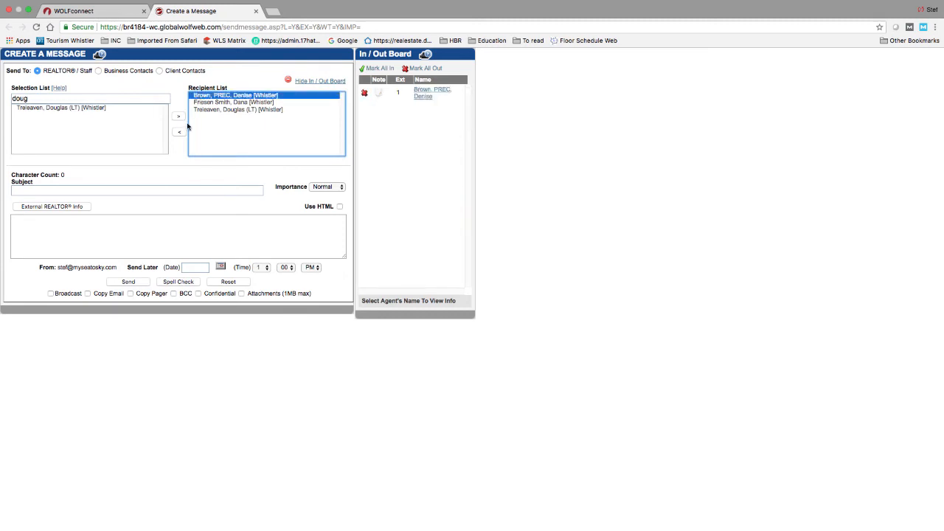
pyautogui.click(178, 132)
pyautogui.click(198, 96)
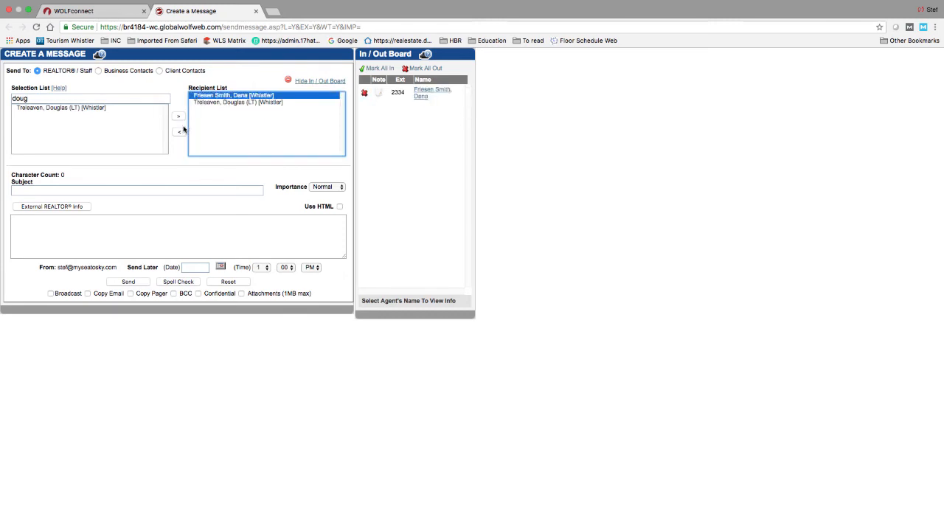
pyautogui.click(179, 132)
pyautogui.click(206, 97)
pyautogui.click(180, 133)
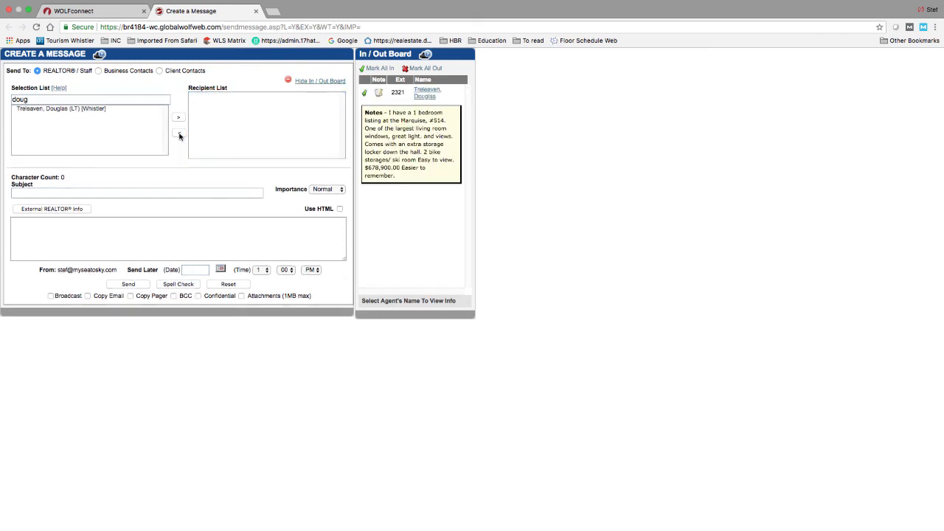
# Step: Clear the name filter in the selection list and add the Whistler group as a recipient
pyautogui.click(102, 101)
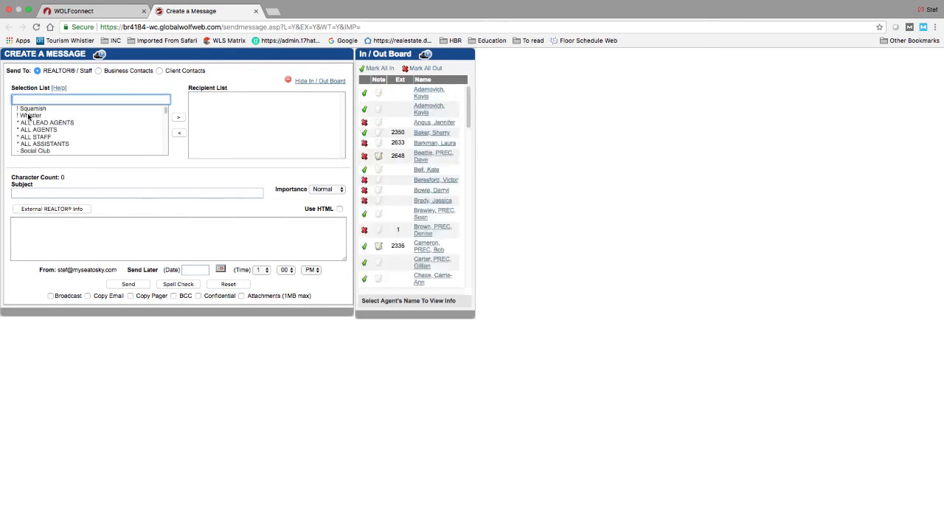
pyautogui.click(31, 116)
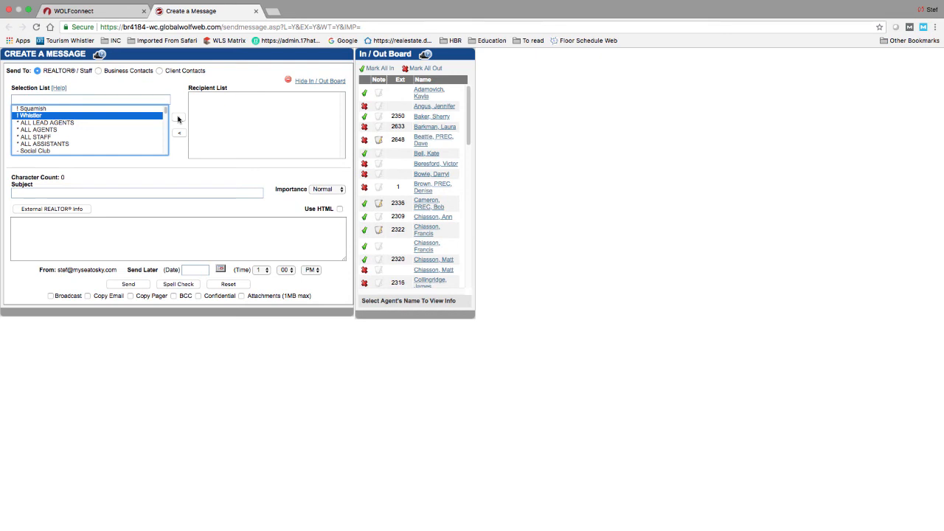
pyautogui.click(178, 120)
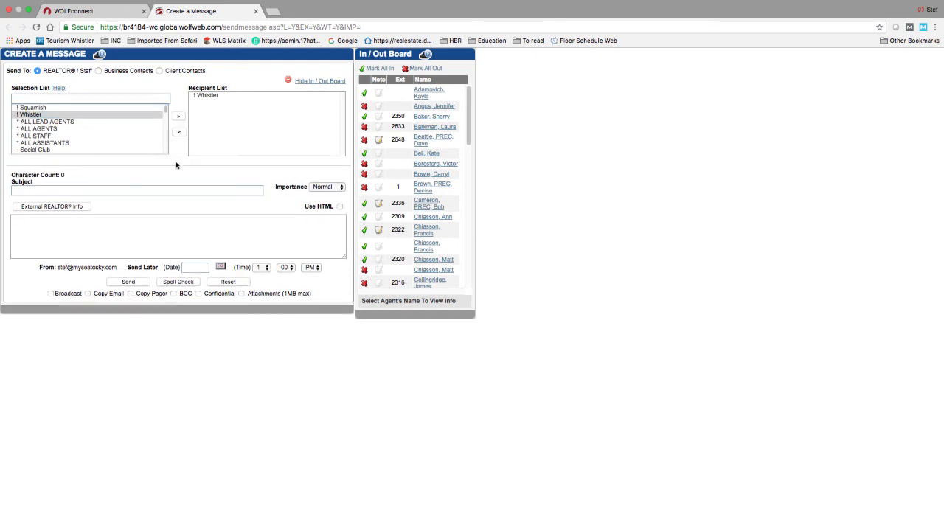
# Step: Enter "Sals Meeting Reminder:" as the message subject
pyautogui.click(164, 193)
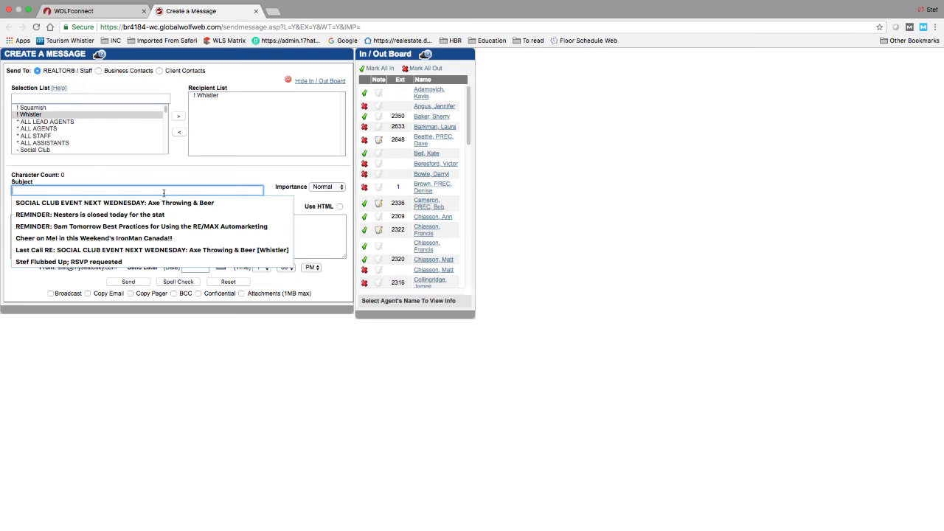
pyautogui.write('Sals Mee')
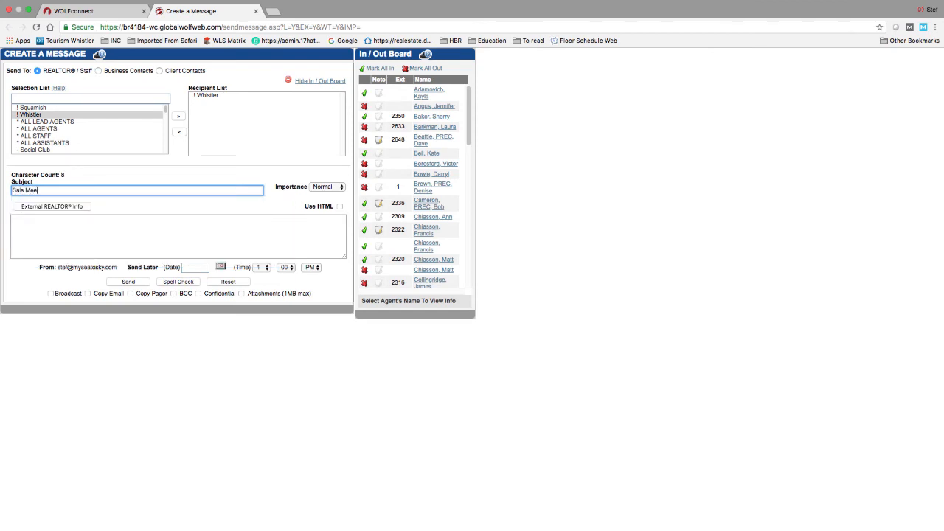
pyautogui.write('ting Rem')
pyautogui.write('inder')
pyautogui.write('er')
# Step: Enable HTML formatting for the message body, and turn on the BCC and Confidential options
pyautogui.click(131, 228)
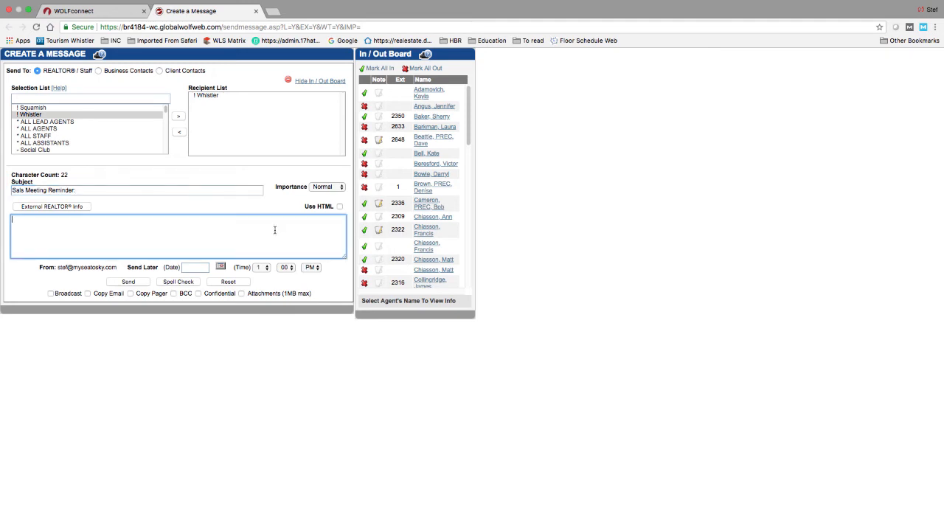
pyautogui.click(339, 206)
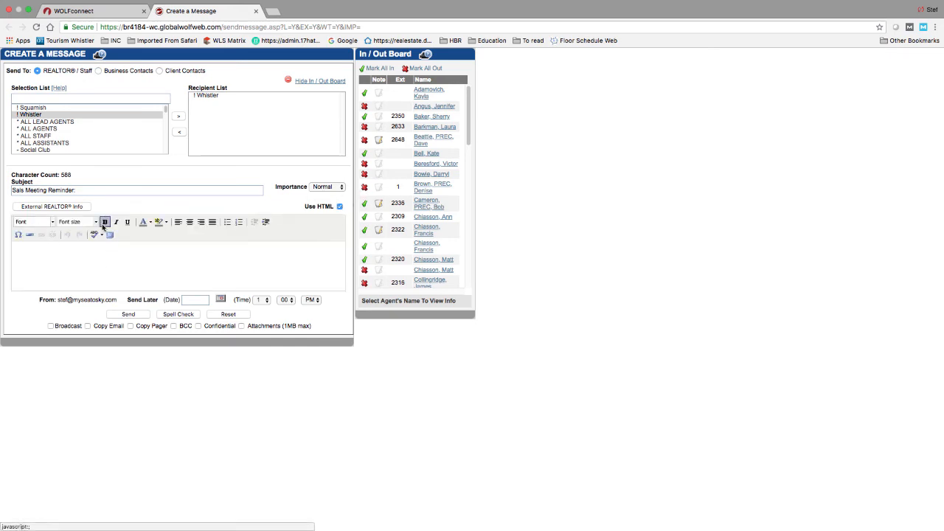
pyautogui.click(63, 255)
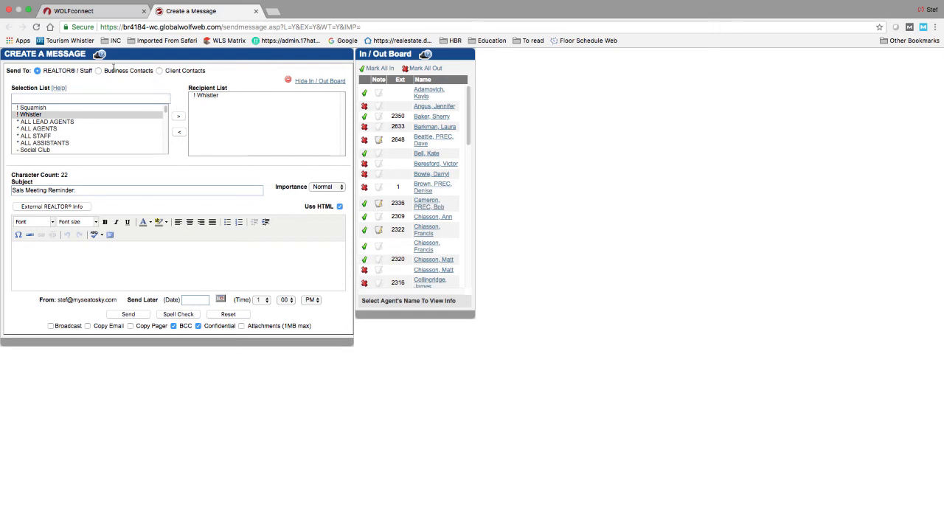
# Step: Return to the WOLFconnect home page, go to the sent messages in the Message Center, and open the IronMan Canada message
pyautogui.click(47, 9)
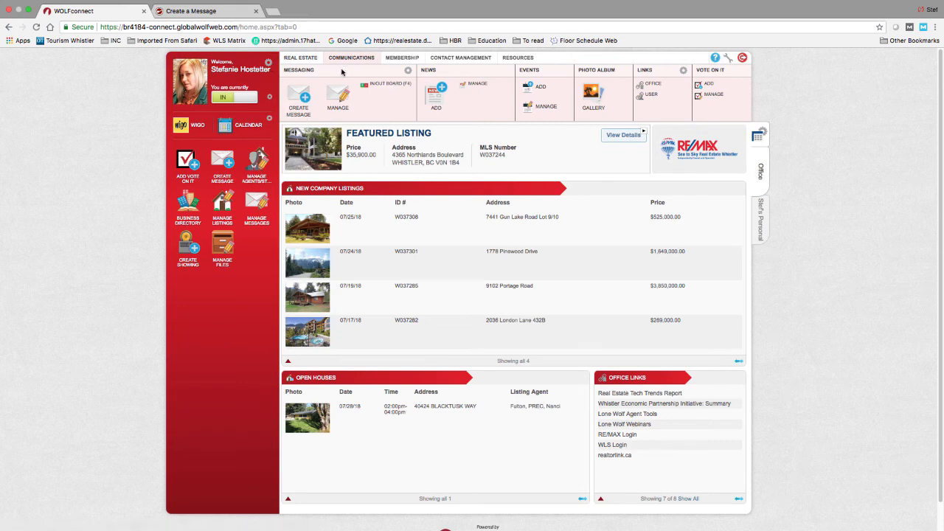
pyautogui.click(337, 97)
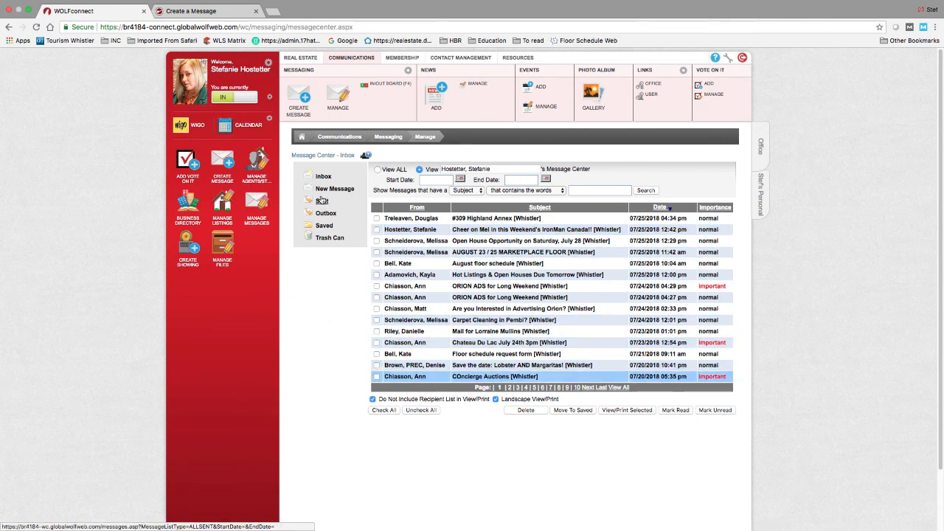
pyautogui.click(321, 200)
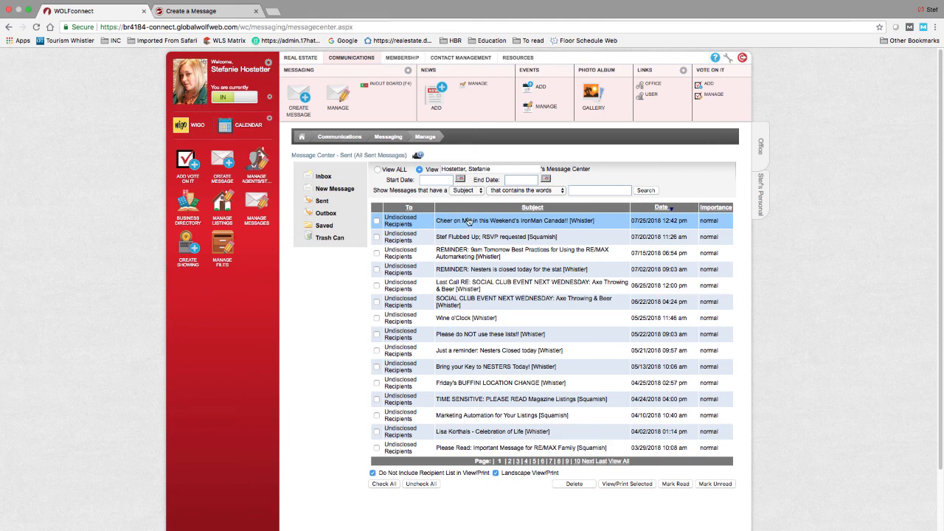
pyautogui.click(469, 221)
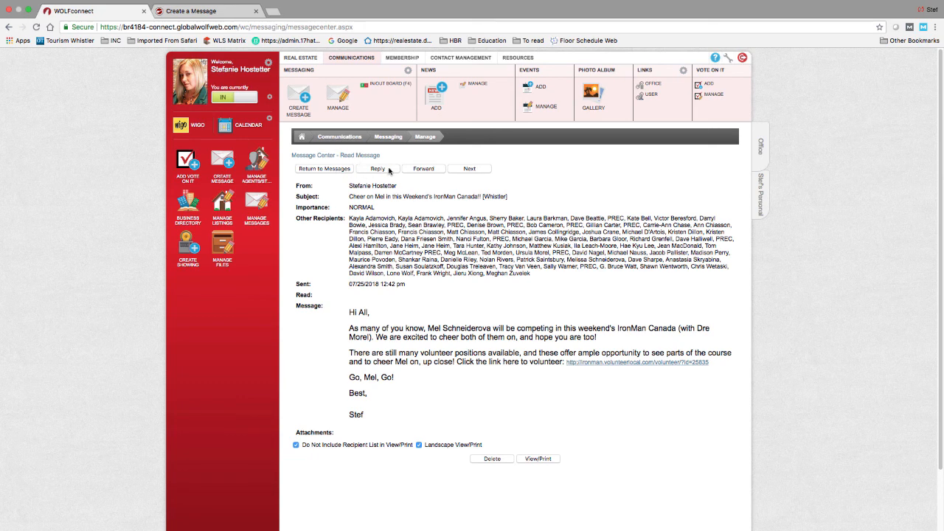
# Step: Reply to the IronMan Canada message and add the Whistler and Squamish groups to the reply's recipients
pyautogui.click(379, 169)
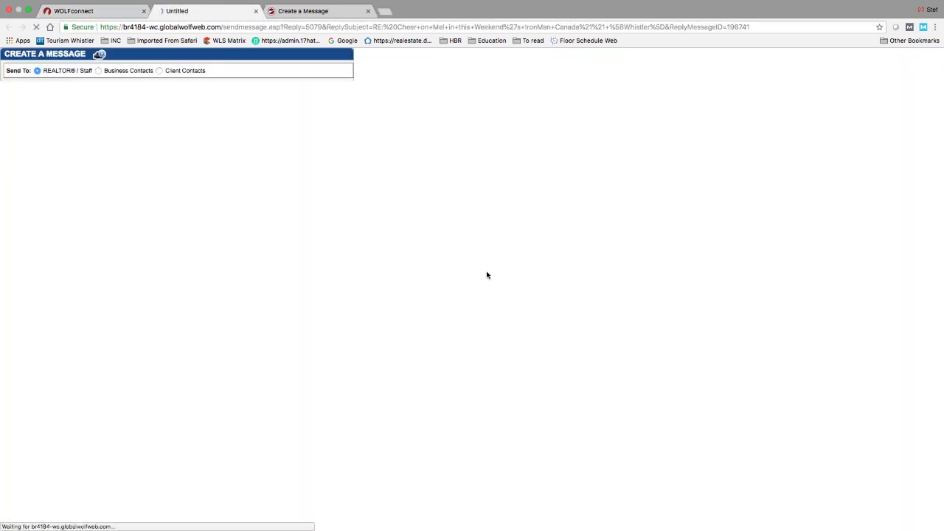
pyautogui.click(36, 115)
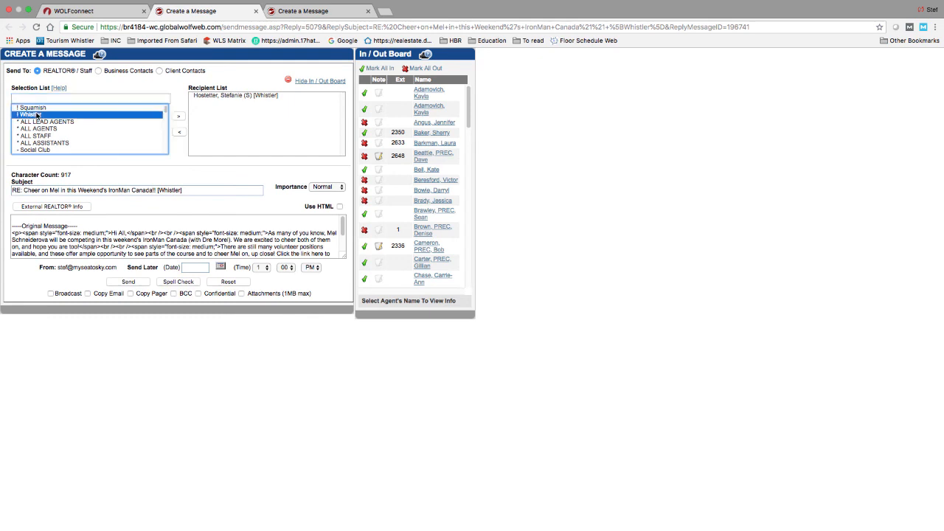
pyautogui.click(180, 118)
pyautogui.click(41, 108)
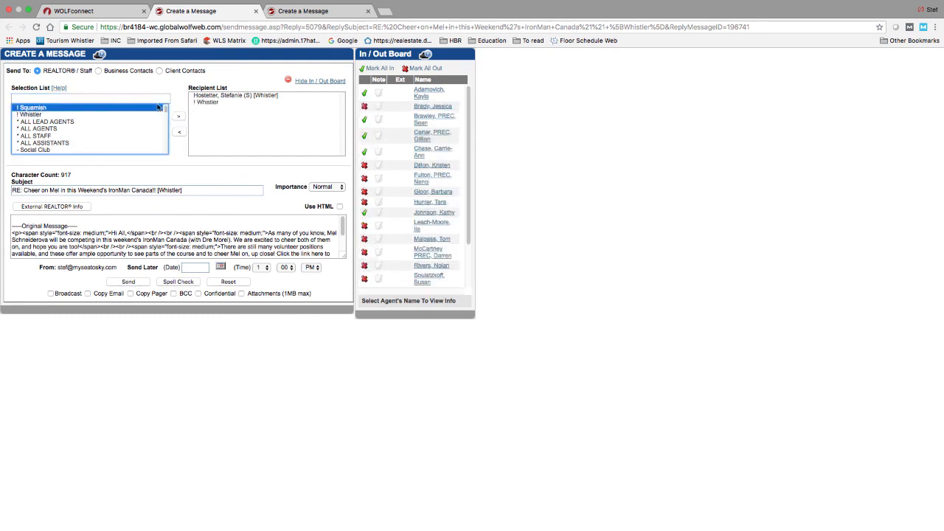
pyautogui.click(178, 118)
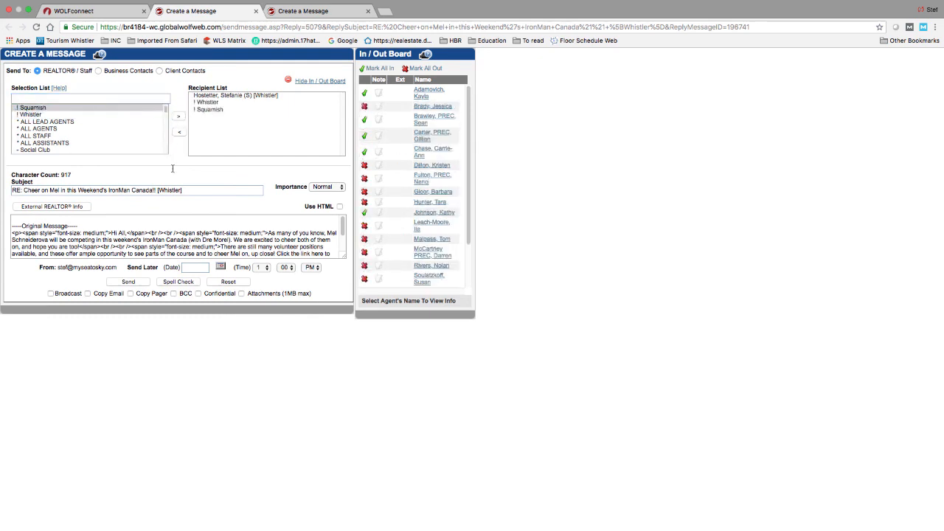
# Step: Enable HTML for the reply and add a "PS:" line above the original message introducing the competitor's race number
pyautogui.click(27, 221)
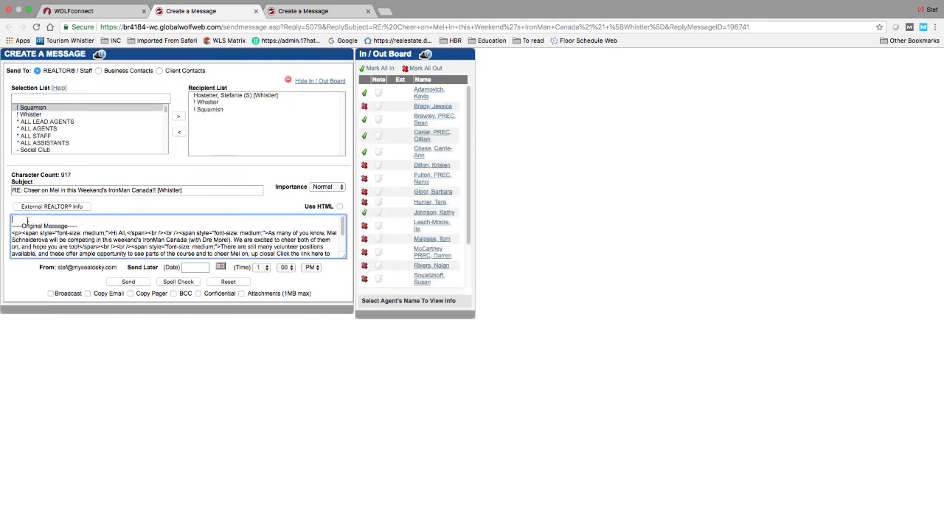
pyautogui.click(339, 206)
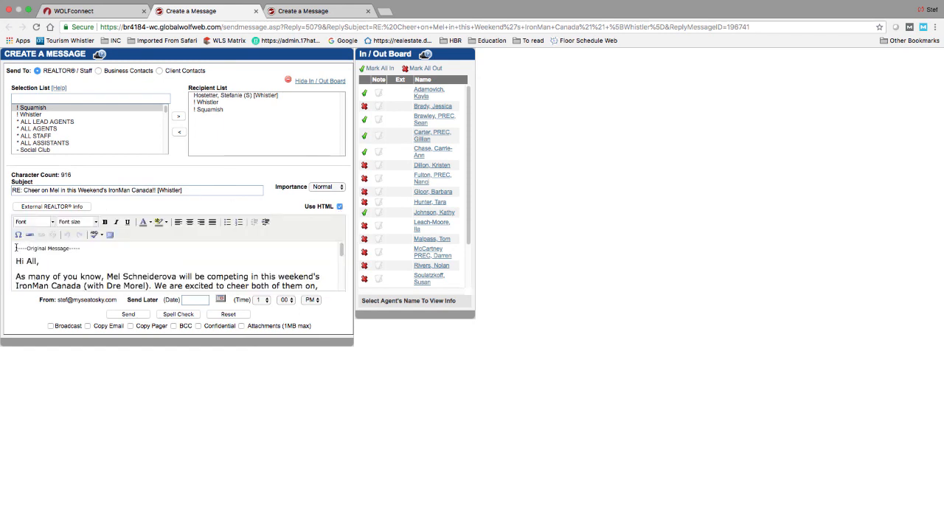
pyautogui.click(15, 248)
pyautogui.press('Return')
pyautogui.write('PS')
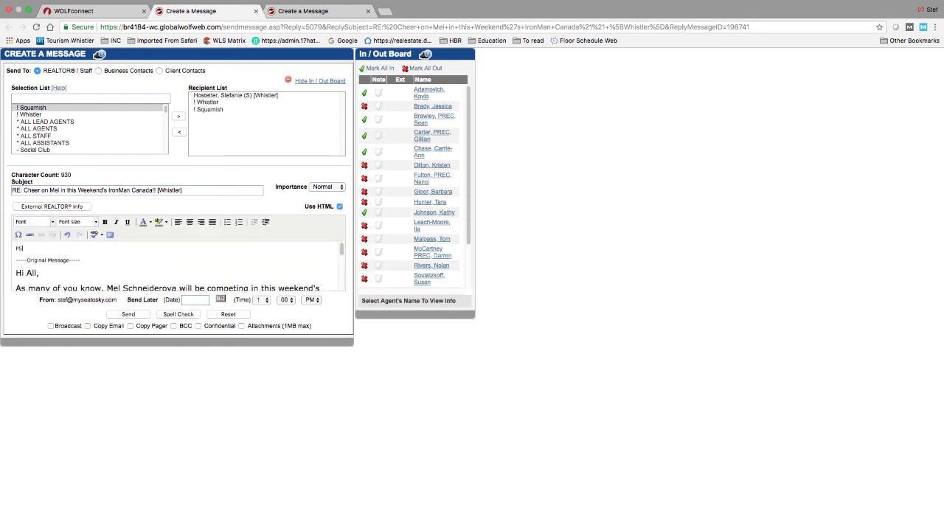
pyautogui.write(": Mel's Race number is...")
# Step: Return to the WOLFconnect main page, show the Real Estate tools, and open the Office home page
pyautogui.click(109, 13)
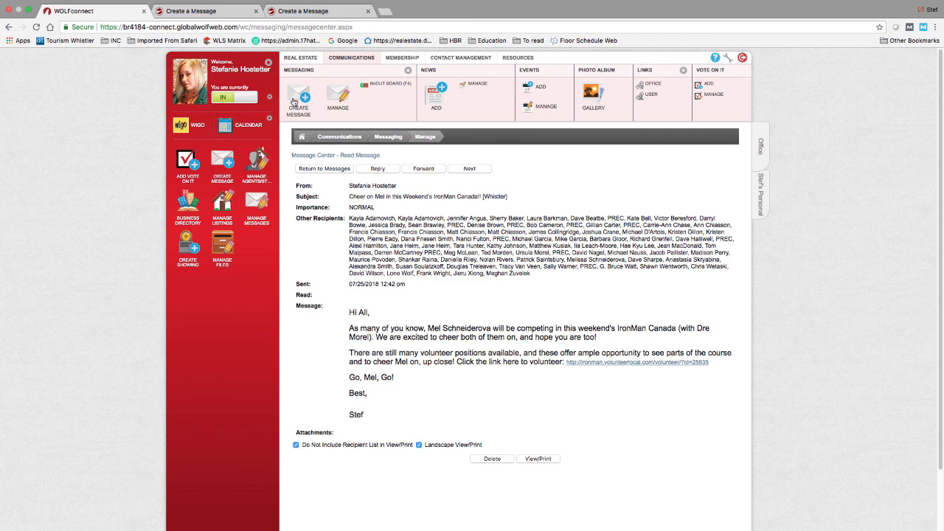
pyautogui.click(300, 58)
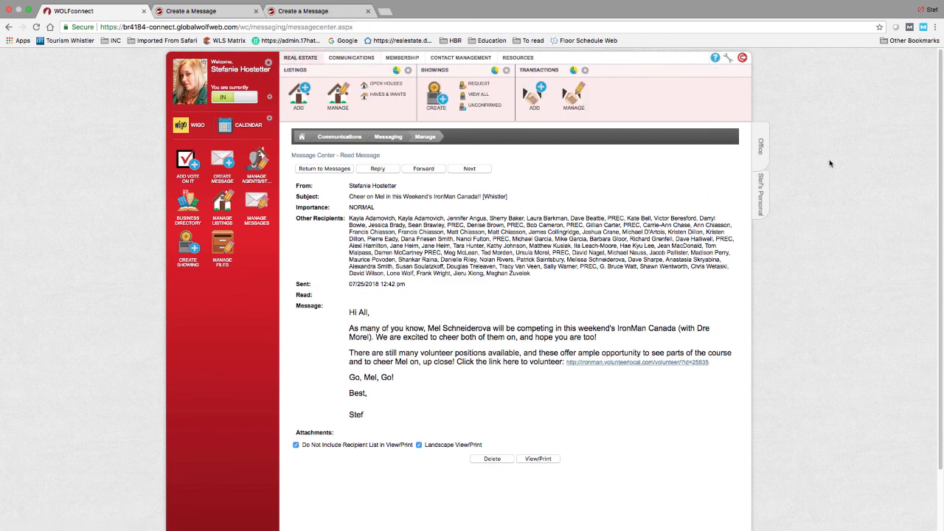
pyautogui.click(764, 149)
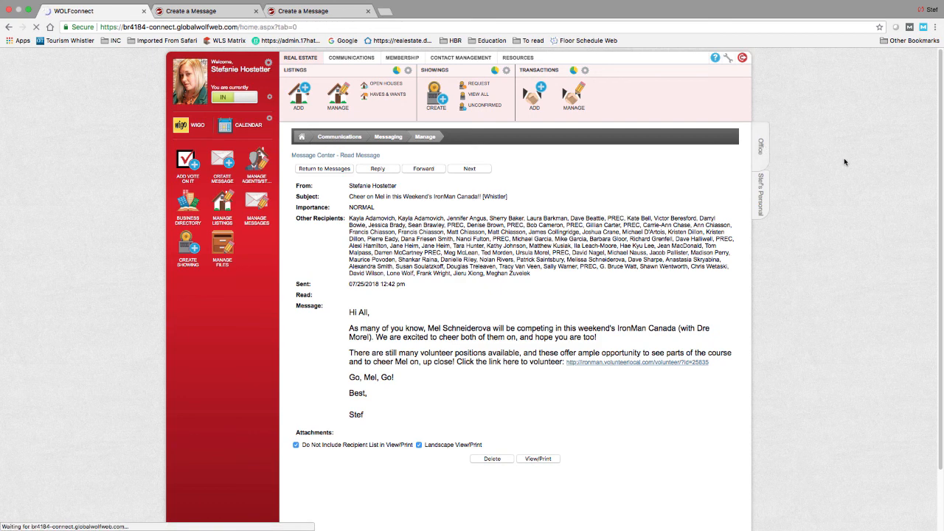